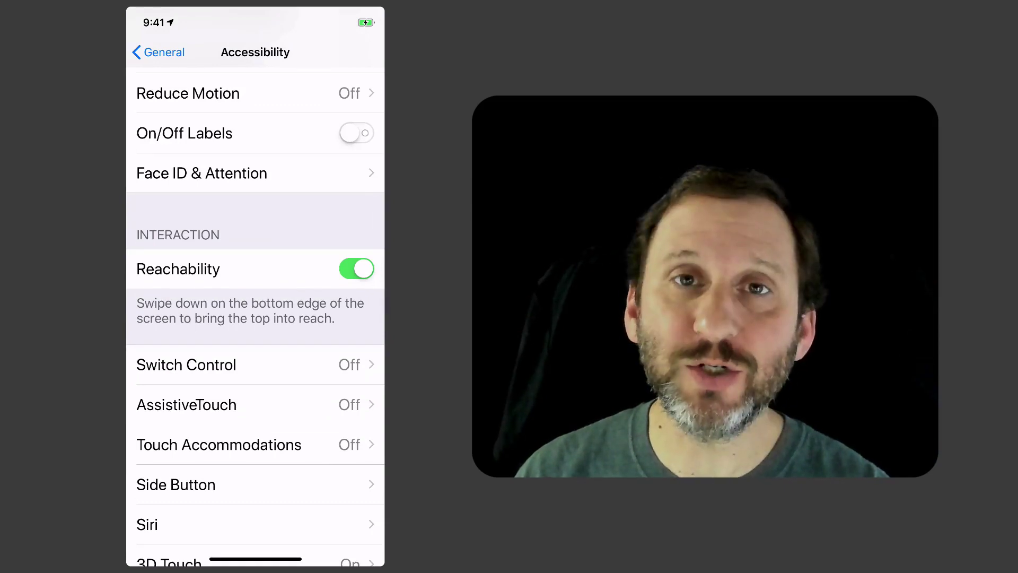
Leave the Reachability switch turned on under Interaction in Accessibility
click(356, 269)
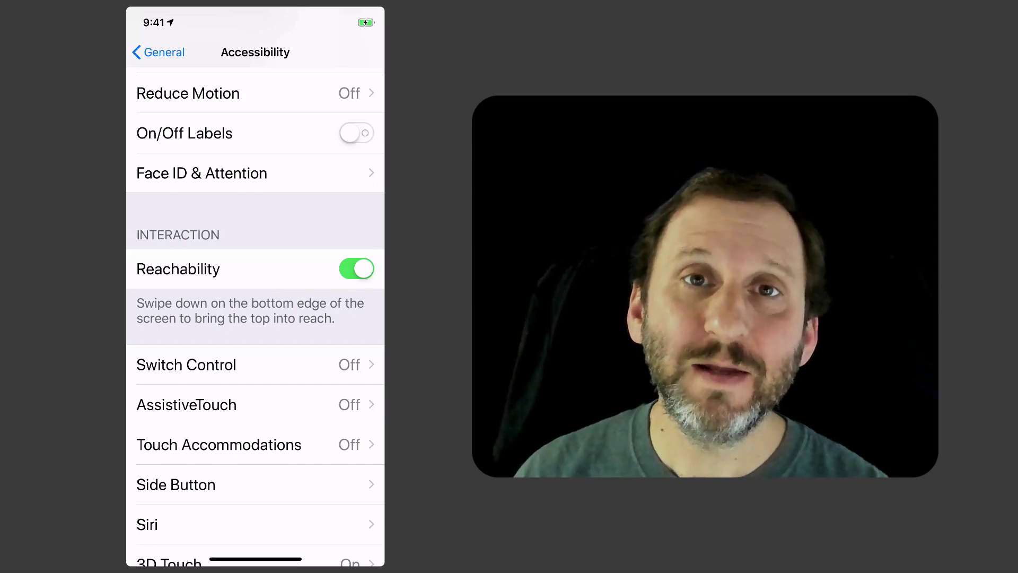
Swipe up from the bottom edge to return to the home screen
drag(256, 559, 255, 319)
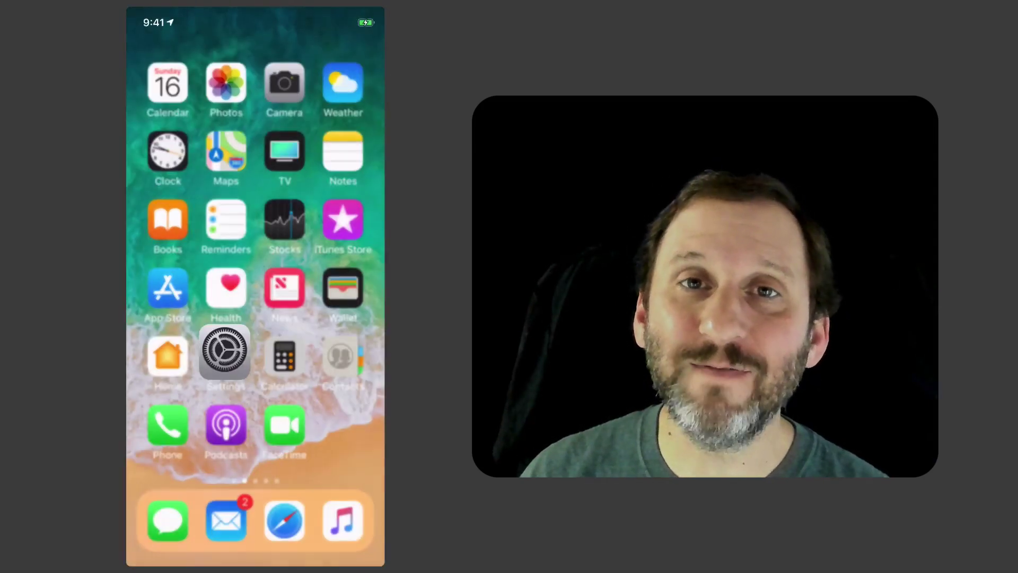